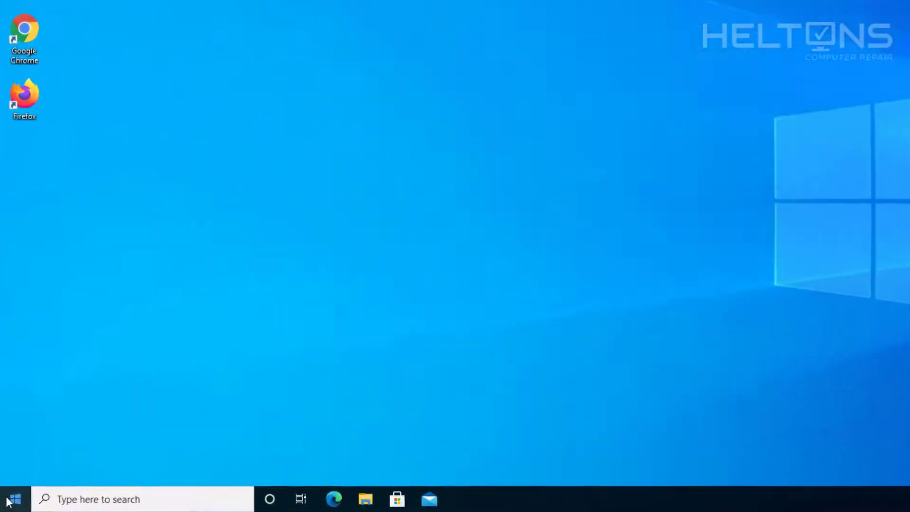
Search Windows for mrt.exe, launch it and allow it to make changes to the device.
{"action": "left_click", "coordinate": [9, 503]}
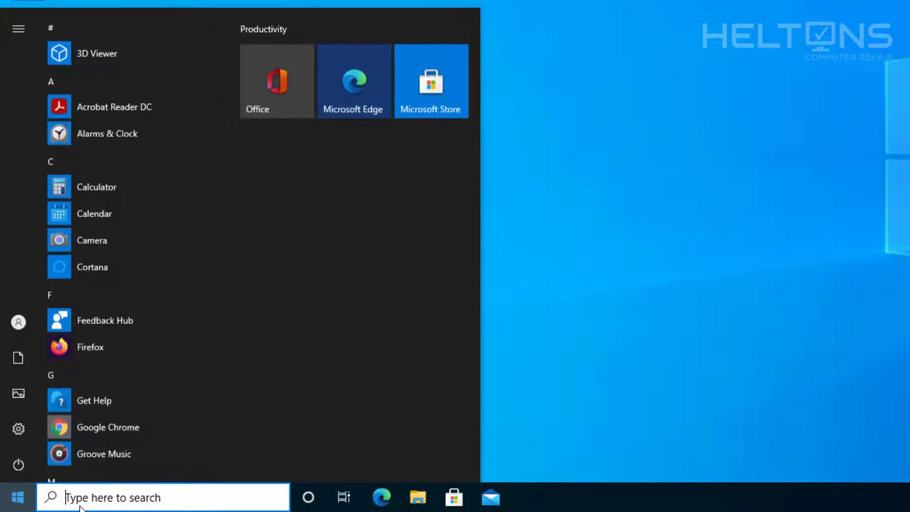
{"action": "left_click", "coordinate": [67, 499]}
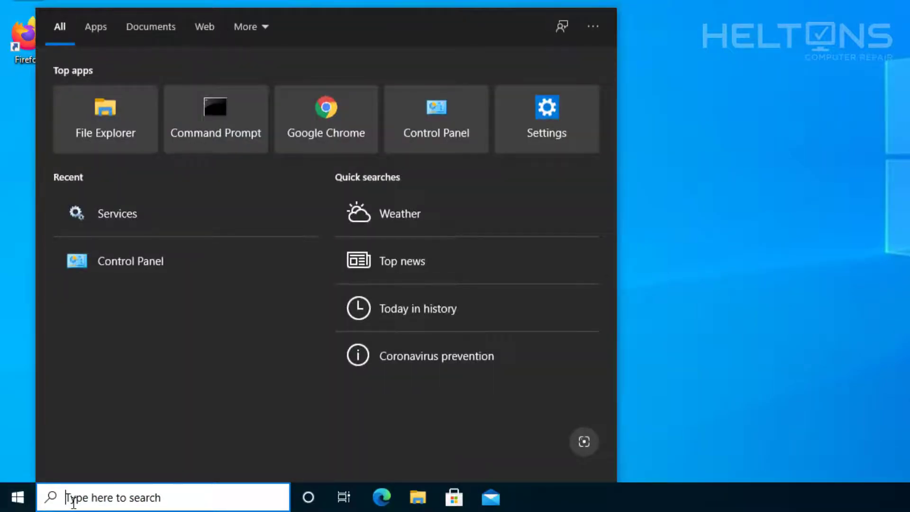
{"action": "type", "text": "mrt.exe"}
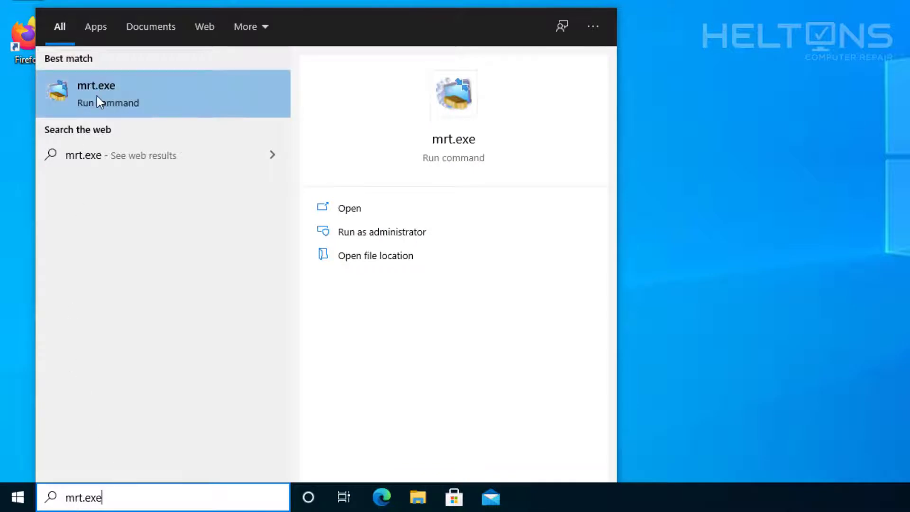
{"action": "right_click", "coordinate": [99, 101]}
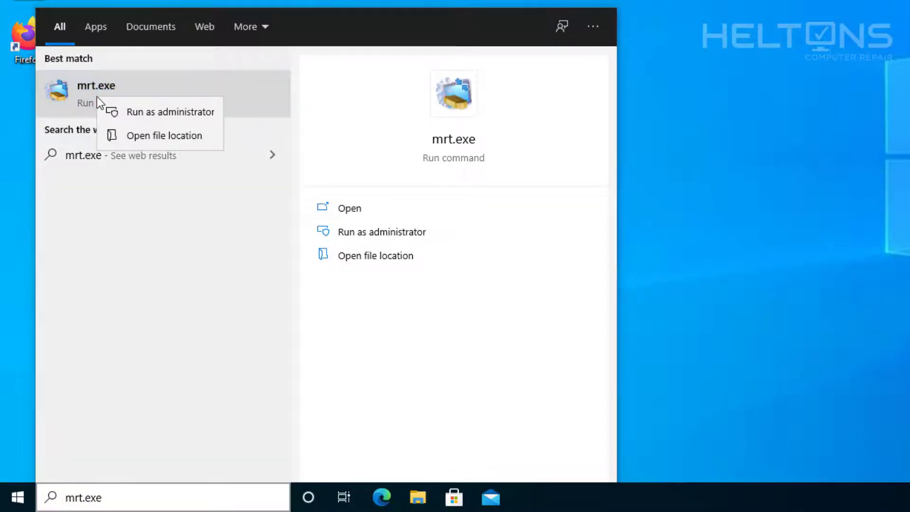
{"action": "left_click", "coordinate": [85, 90]}
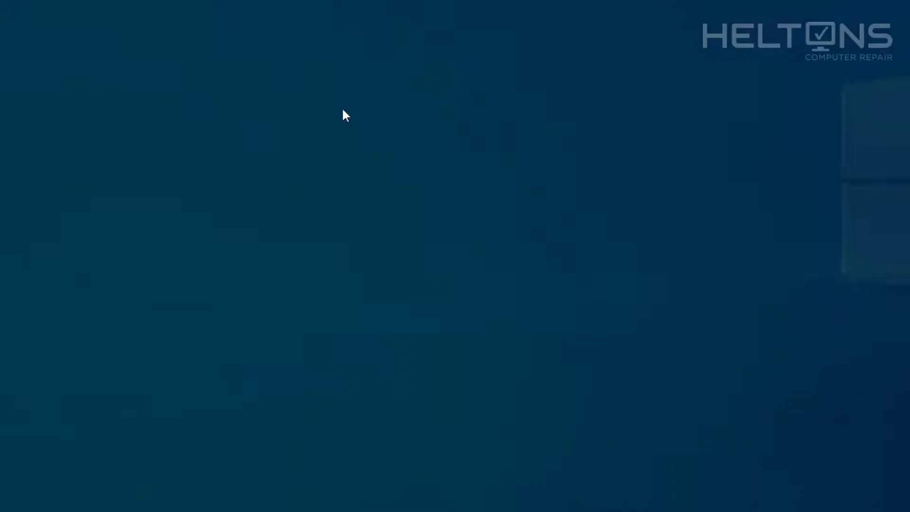
{"action": "left_click", "coordinate": [328, 338]}
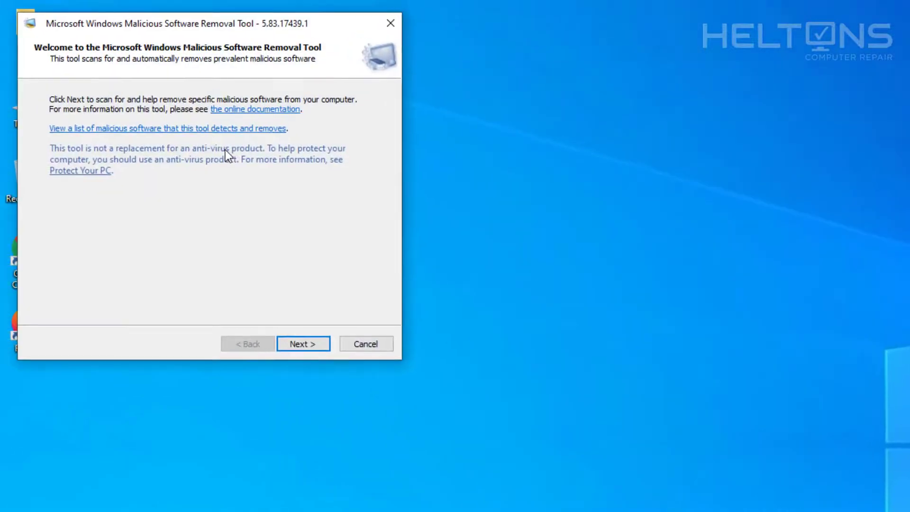
Examine the list of malicious software that the tool detects and removes, and close the list.
{"action": "left_click", "coordinate": [115, 130]}
{"action": "scroll", "coordinate": [228, 204], "scroll_direction": "down", "scroll_amount": 20}
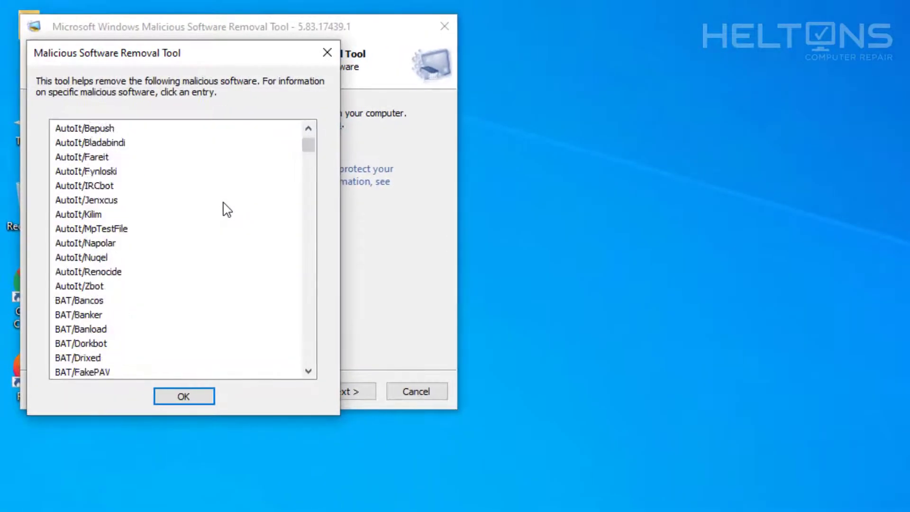
{"action": "scroll", "coordinate": [230, 199], "scroll_direction": "down", "scroll_amount": 15}
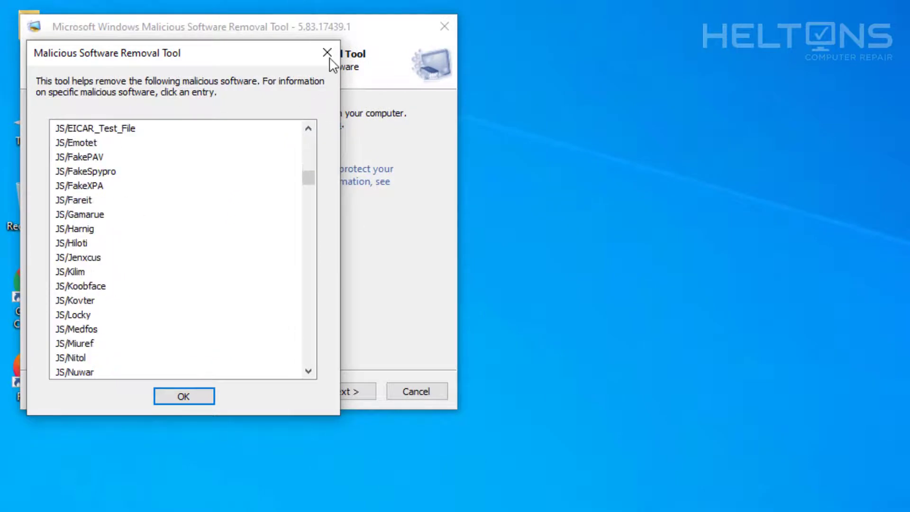
{"action": "left_click", "coordinate": [327, 52]}
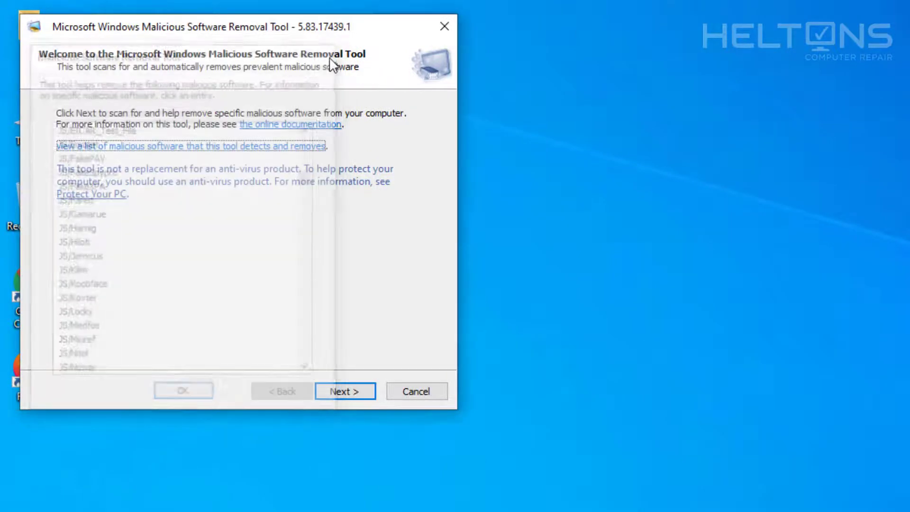
Run a customized scan with Documents as the additional folder to scan.
{"action": "left_click", "coordinate": [331, 389]}
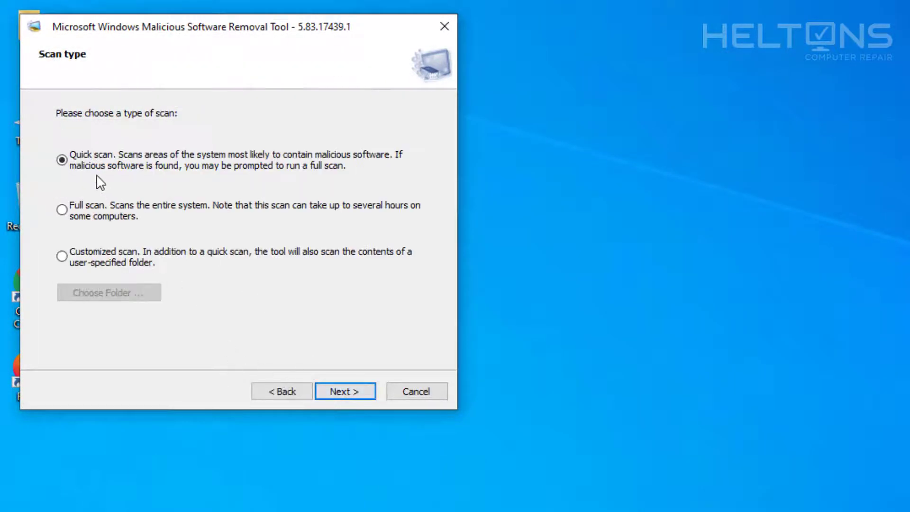
{"action": "left_click", "coordinate": [94, 206]}
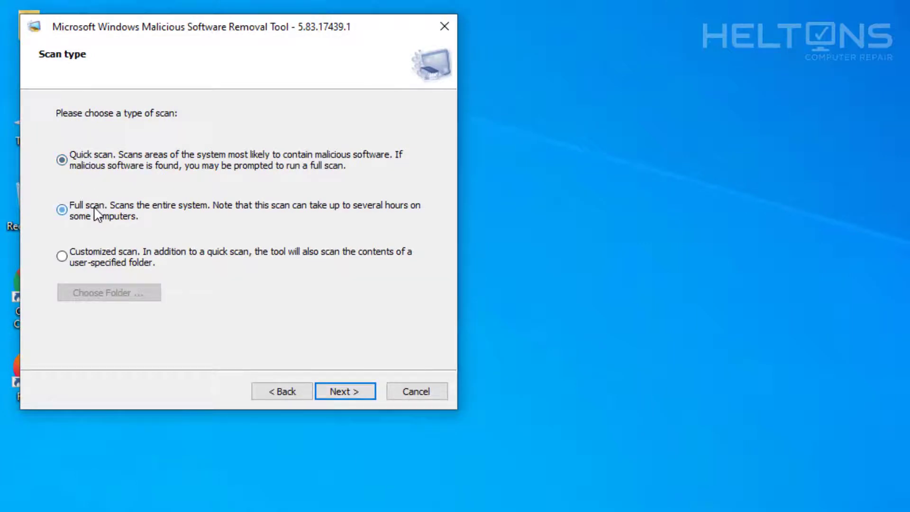
{"action": "left_click", "coordinate": [83, 259]}
{"action": "left_click", "coordinate": [86, 288]}
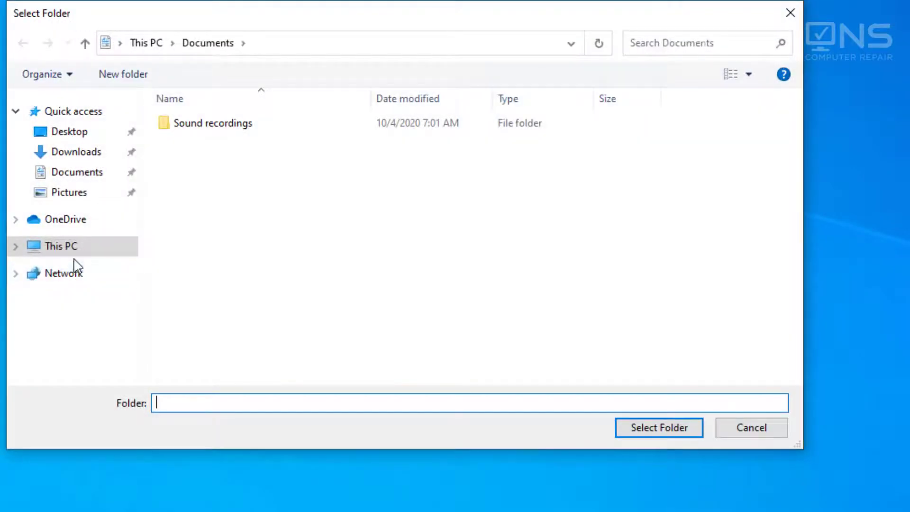
{"action": "left_click", "coordinate": [72, 250]}
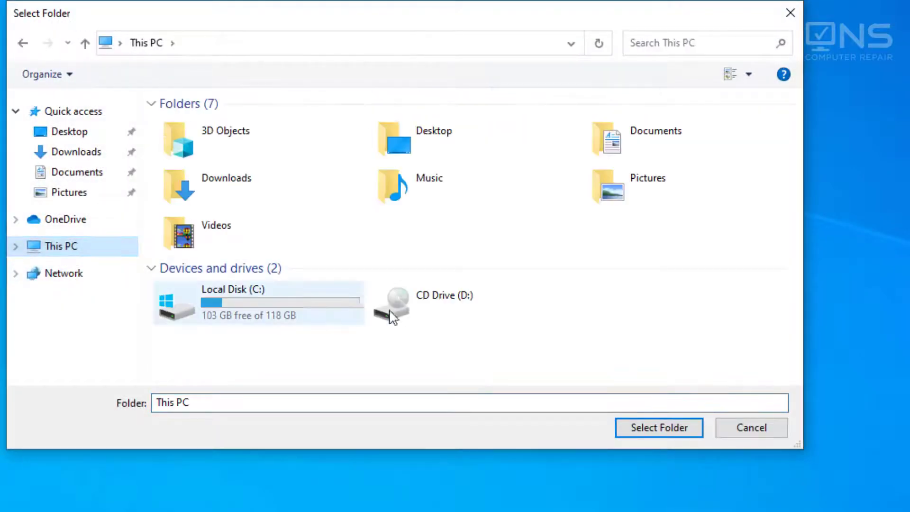
{"action": "left_click", "coordinate": [287, 304]}
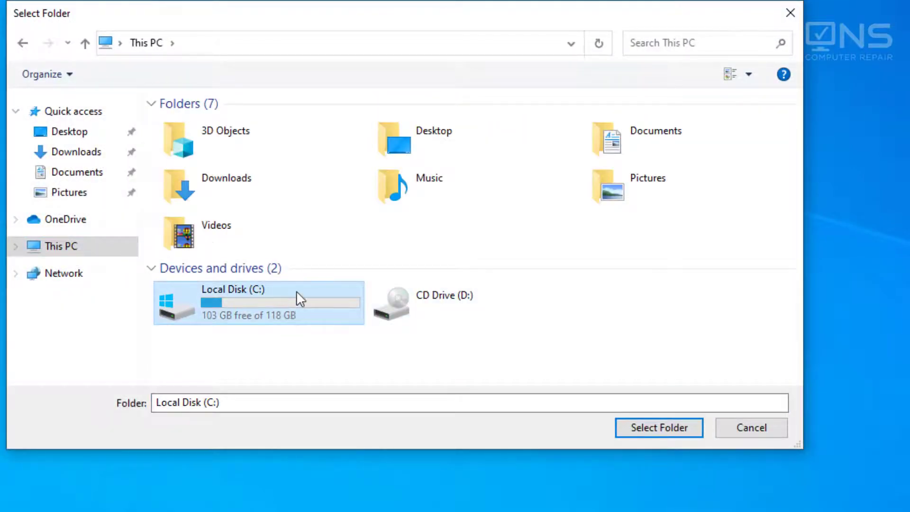
{"action": "left_click", "coordinate": [95, 176]}
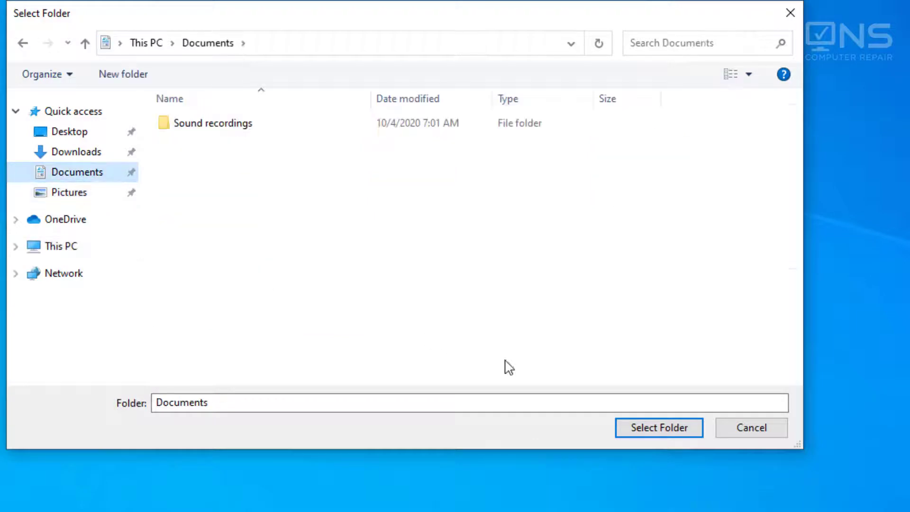
{"action": "left_click", "coordinate": [623, 429]}
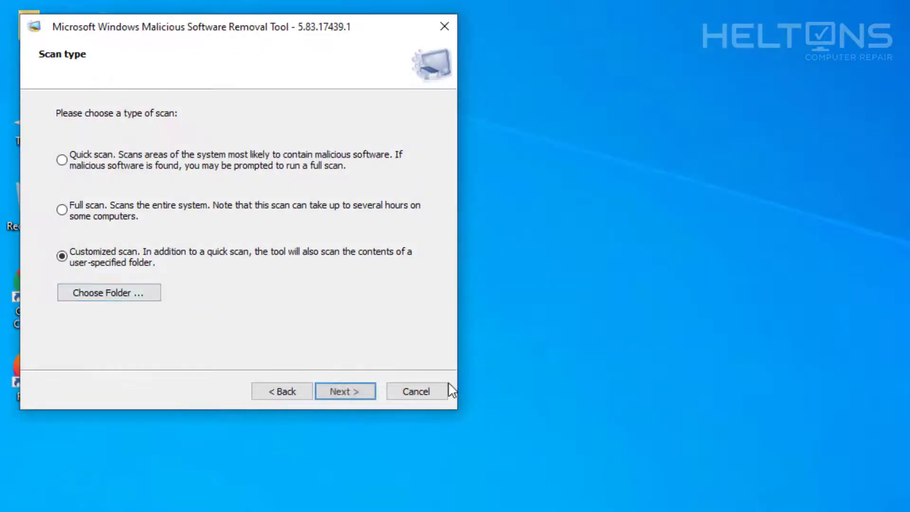
{"action": "left_click", "coordinate": [336, 395]}
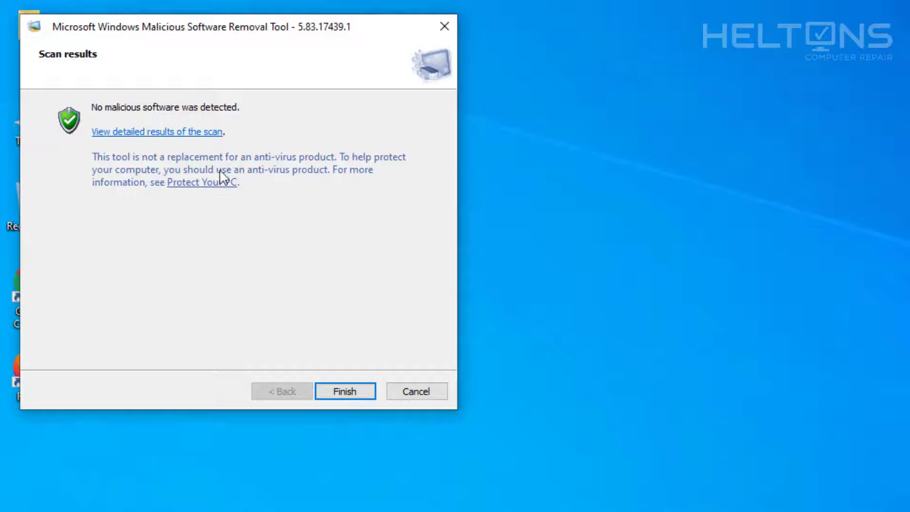
Examine the detailed results of the scan and finish the removal tool wizard.
{"action": "left_click", "coordinate": [198, 133]}
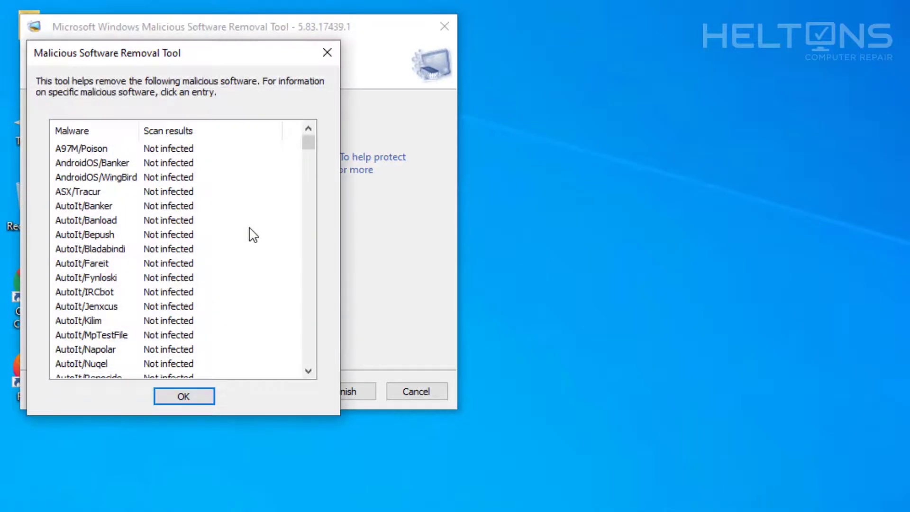
{"action": "left_click_drag", "start_coordinate": [303, 139], "coordinate": [322, 81]}
{"action": "left_click", "coordinate": [327, 53]}
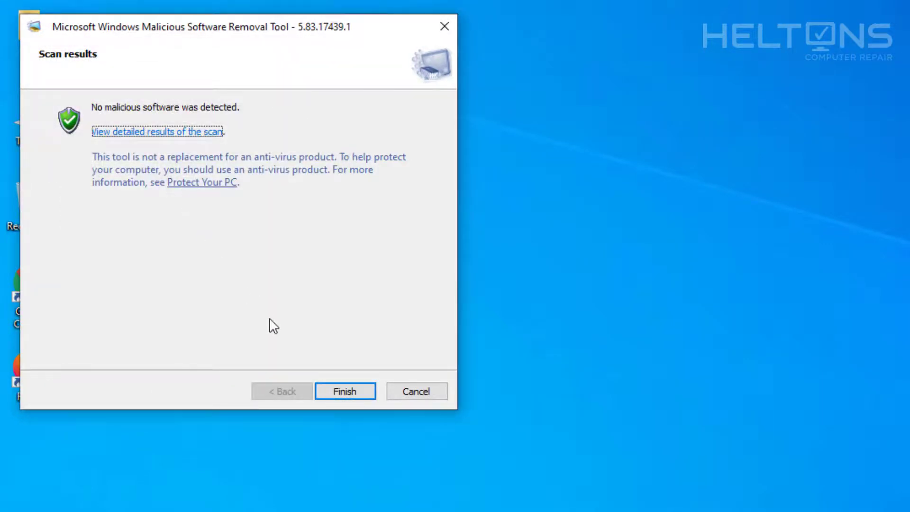
{"action": "left_click", "coordinate": [320, 392]}
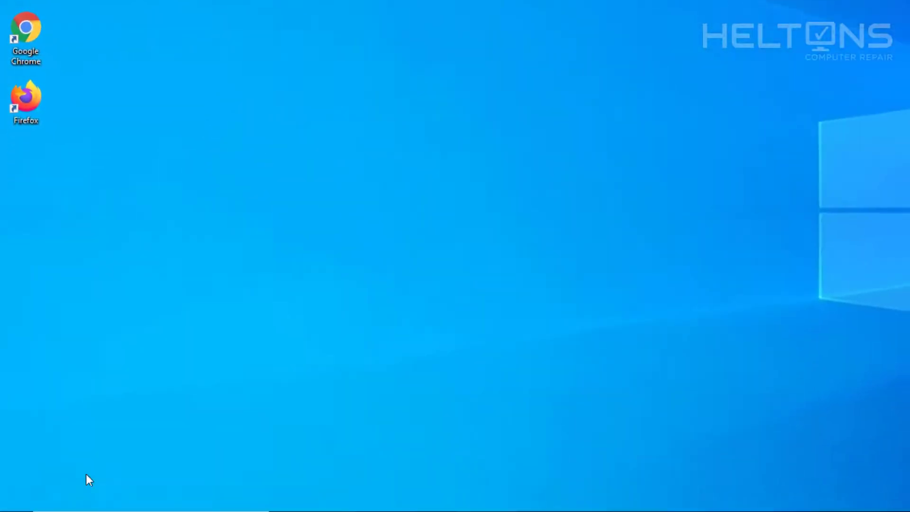
Find Command Prompt with the search term cmd and open it as administrator, leaving a clear prompt ready for input.
{"action": "left_click", "coordinate": [6, 506]}
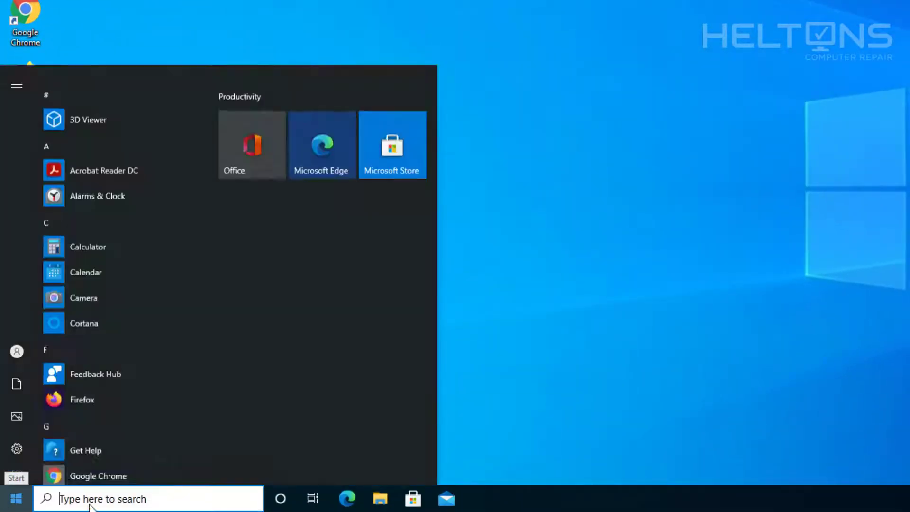
{"action": "left_click", "coordinate": [103, 501]}
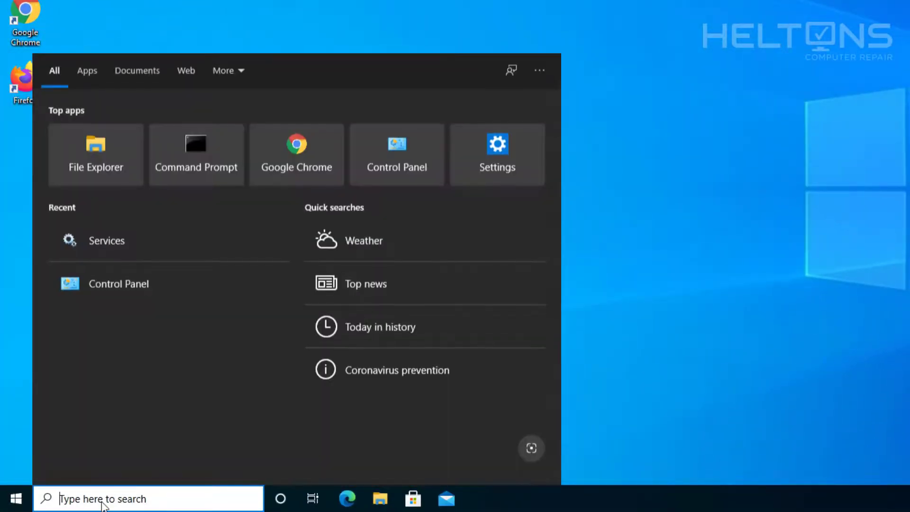
{"action": "type", "text": "cmd"}
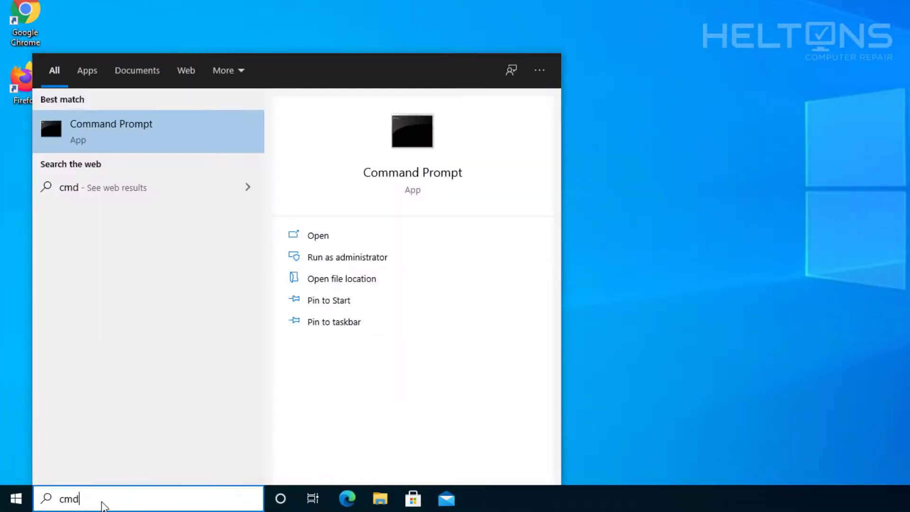
{"action": "right_click", "coordinate": [65, 116]}
{"action": "left_click", "coordinate": [83, 131]}
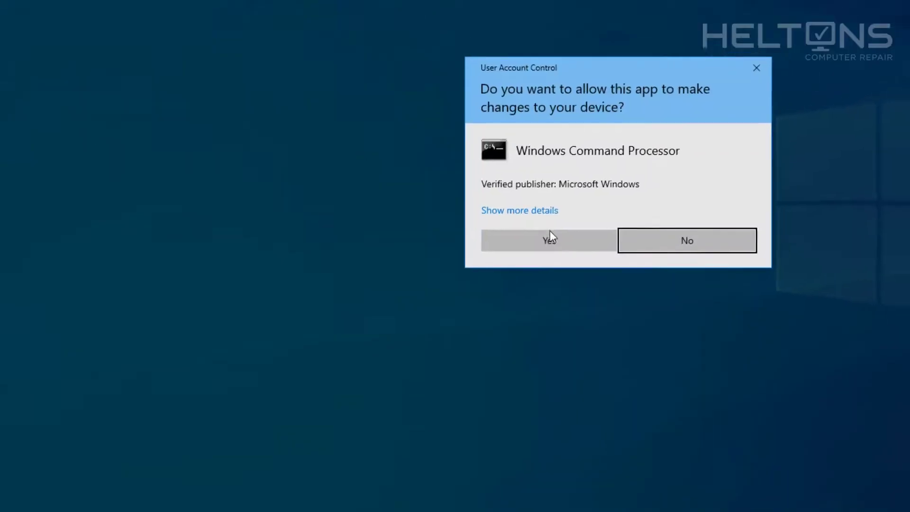
{"action": "left_click", "coordinate": [547, 235]}
{"action": "left_click", "coordinate": [162, 100]}
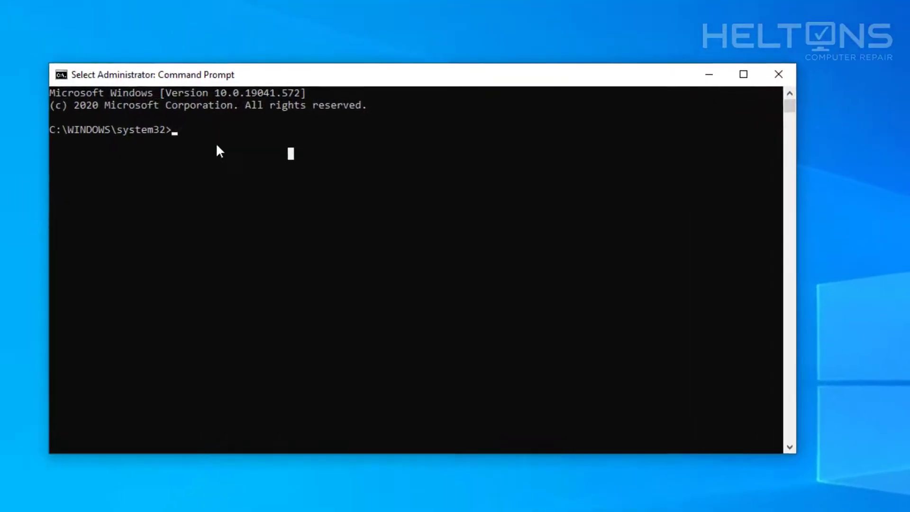
{"action": "left_click", "coordinate": [61, 79]}
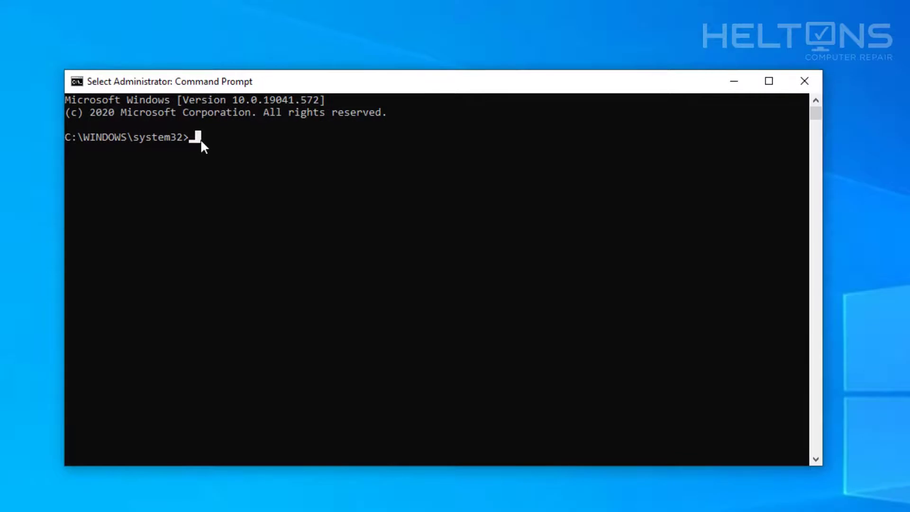
{"action": "key", "text": "Escape"}
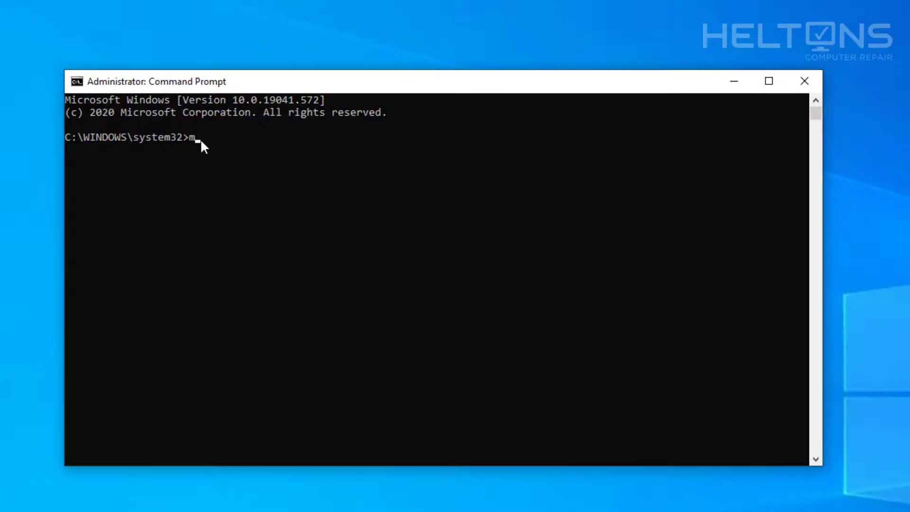
Run mrt /? to read the Malicious Software Removal Tool's command-line options, and dismiss the usage information.
{"action": "type", "text": "mrt /?"}
{"action": "key", "text": "Return"}
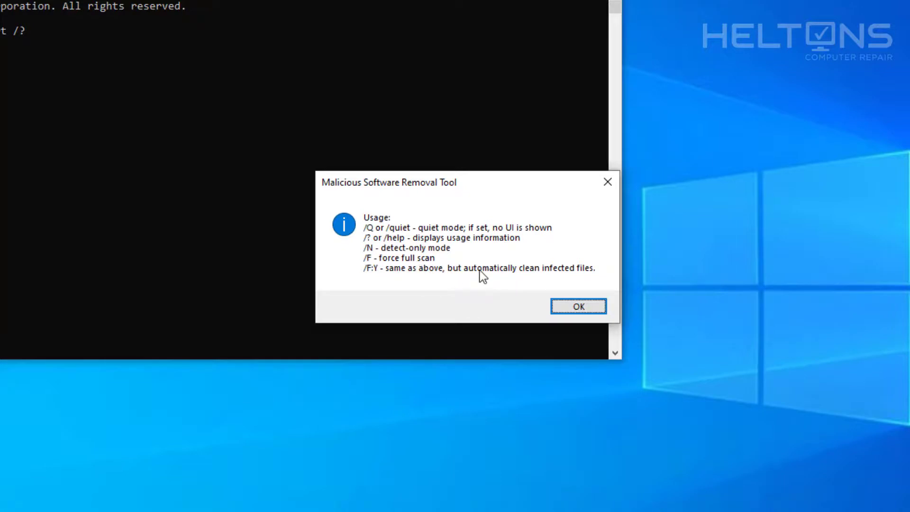
{"action": "left_click", "coordinate": [570, 310]}
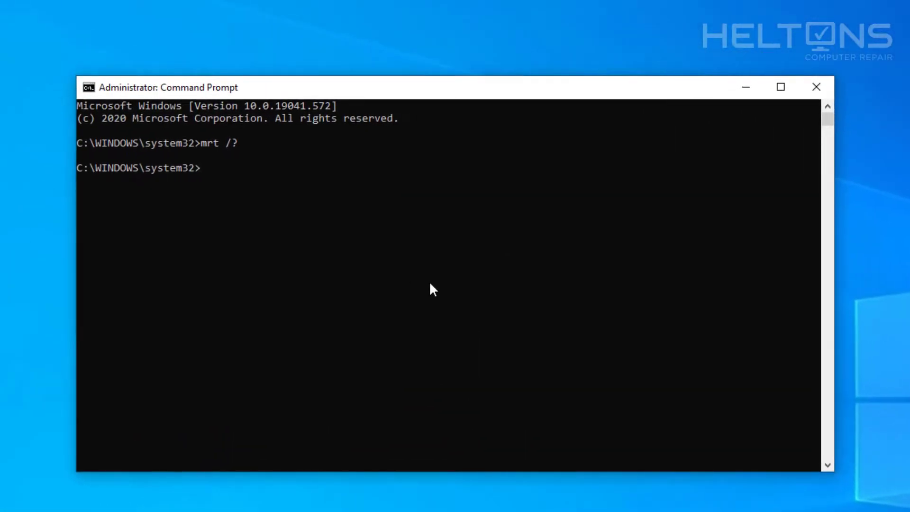
Run mrt /F and start the forced full scan from the tool's welcome page.
{"action": "type", "text": "mrt /F"}
{"action": "key", "text": "Return"}
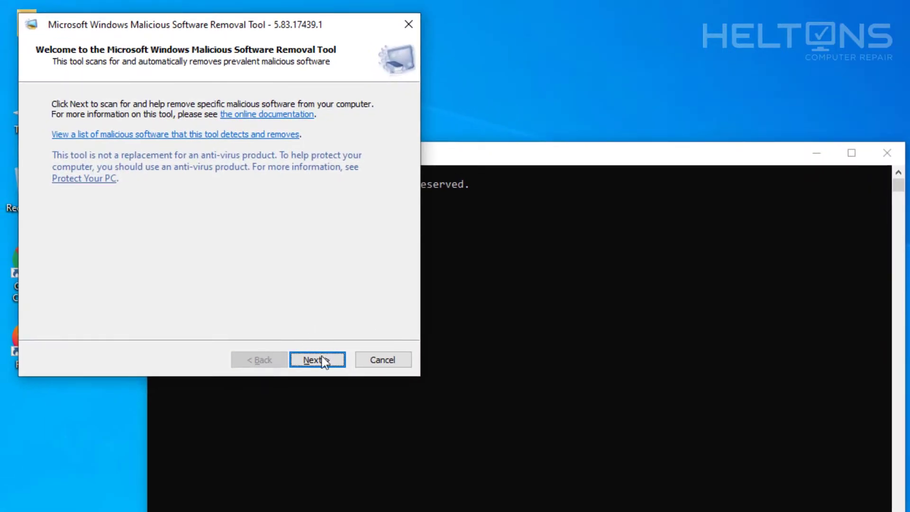
{"action": "left_click", "coordinate": [324, 362]}
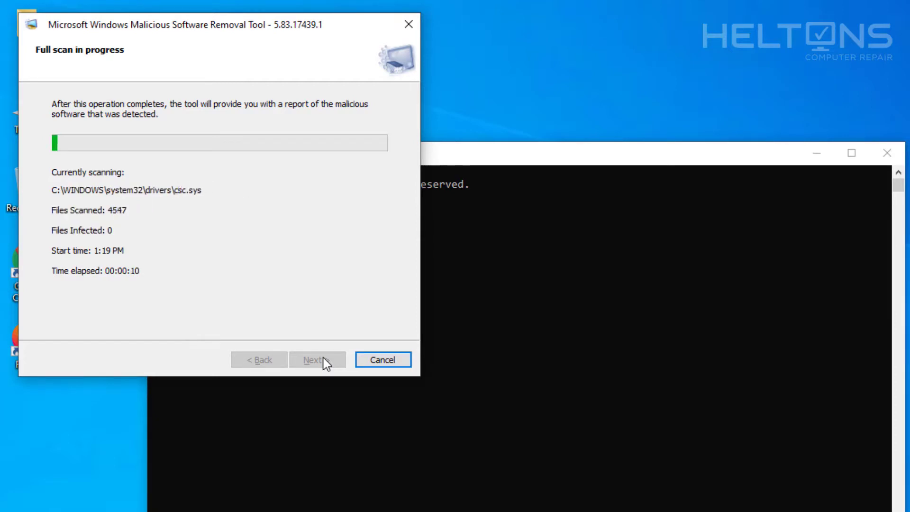
Cancel the running full scan, and close both the removal tool and Command Prompt.
{"action": "left_click", "coordinate": [369, 366]}
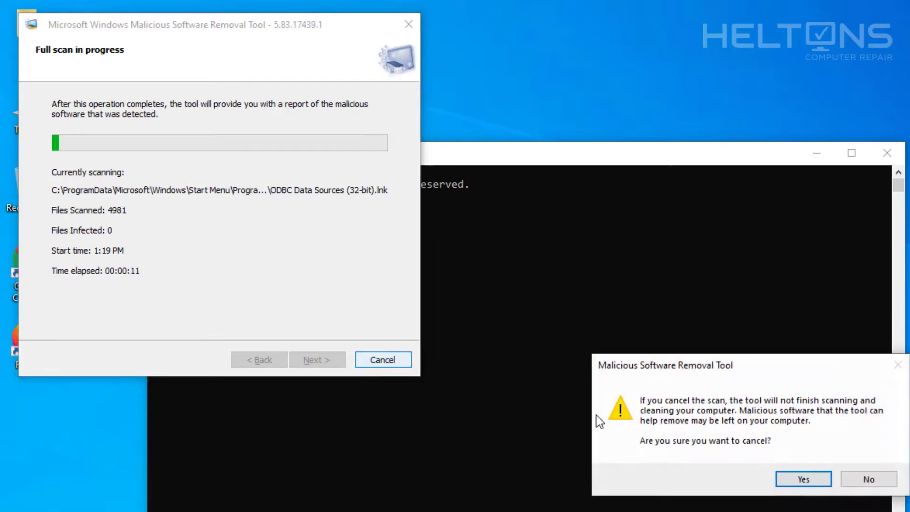
{"action": "left_click", "coordinate": [821, 480]}
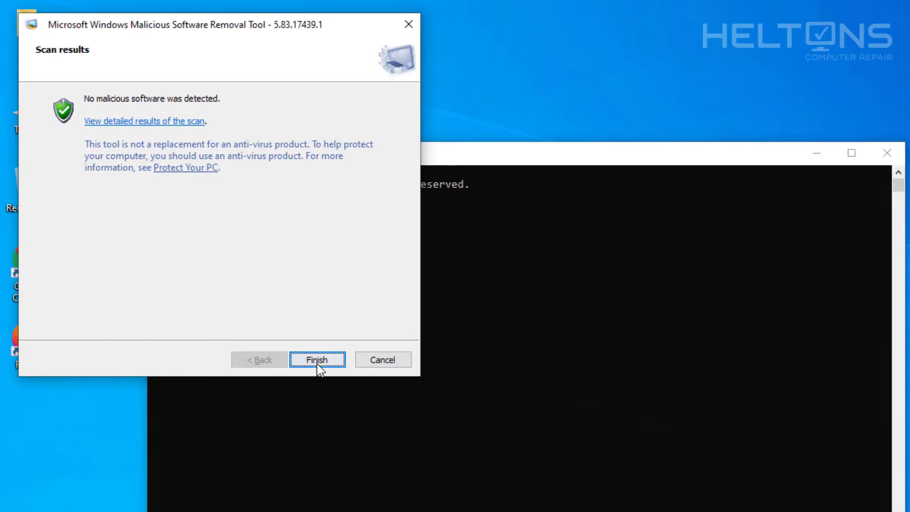
{"action": "left_click", "coordinate": [316, 360]}
{"action": "left_click", "coordinate": [389, 358]}
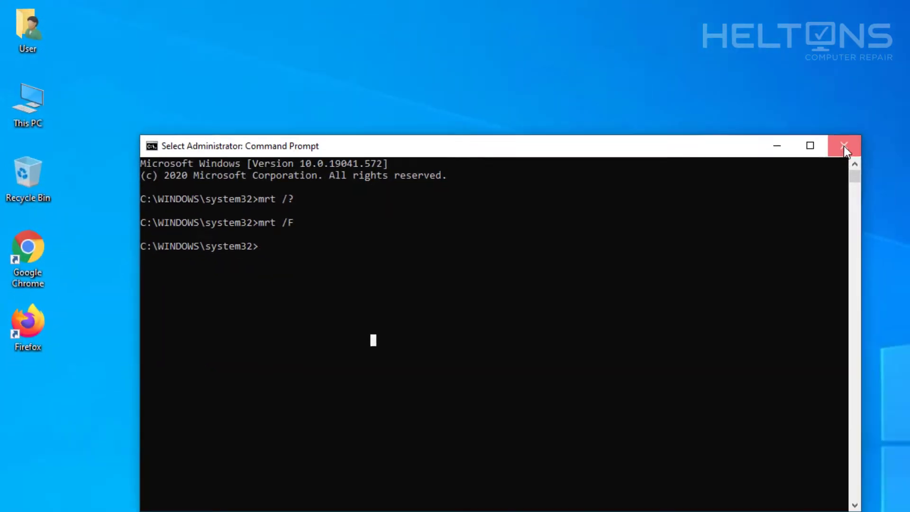
{"action": "left_click", "coordinate": [844, 146]}
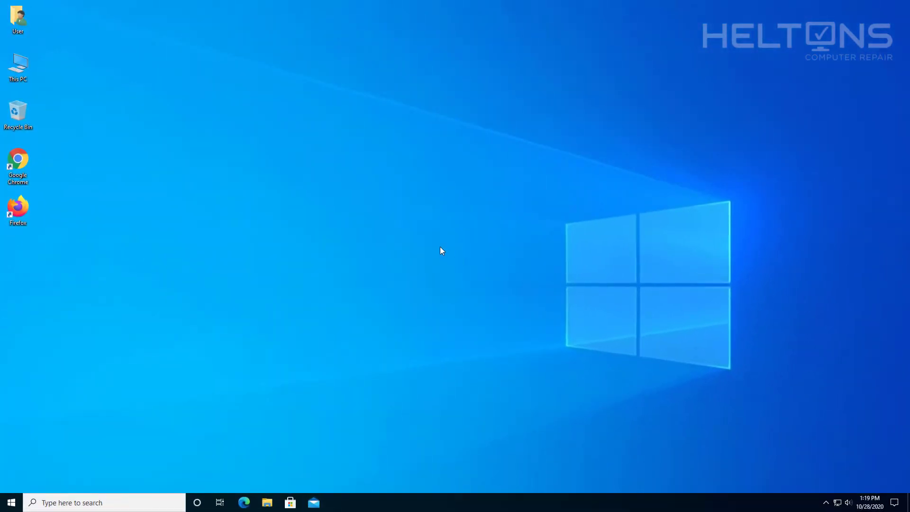